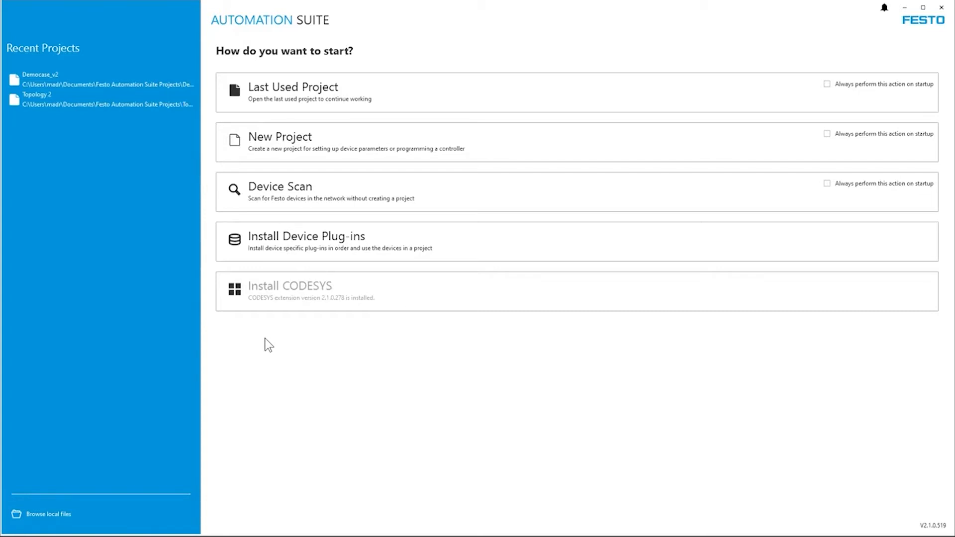
# Step: Create a new project and add a CPX-E-CEC-M1 controller to its topology
pyautogui.click(291, 151)
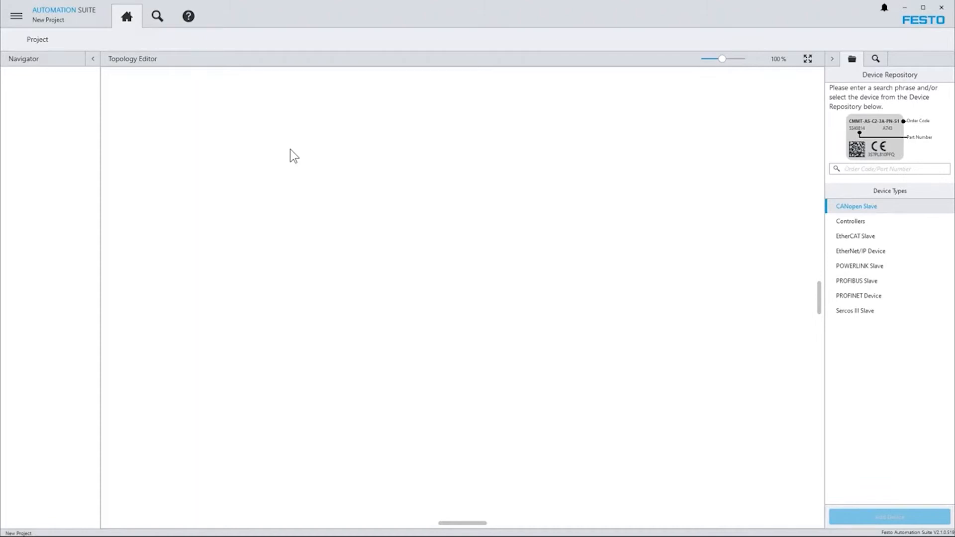
pyautogui.click(870, 221)
pyautogui.click(870, 388)
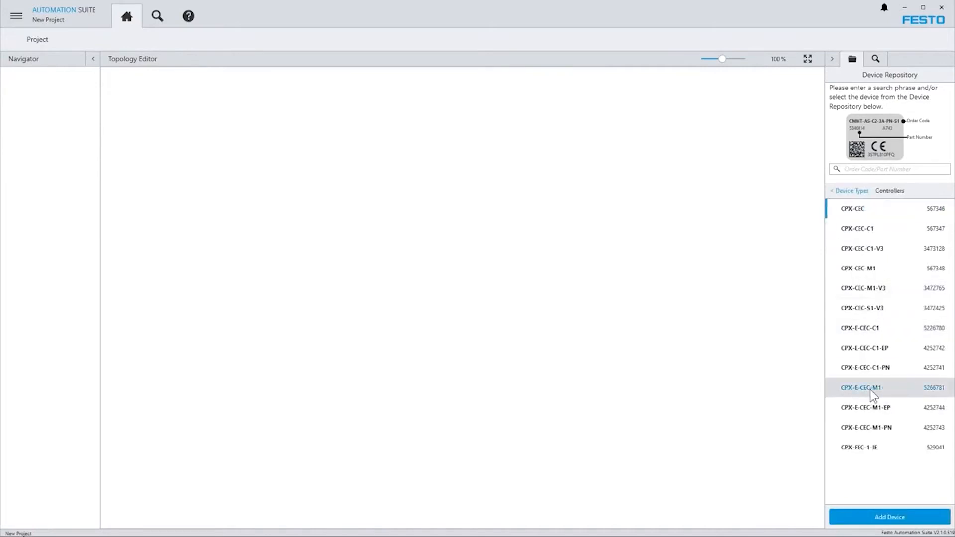
pyautogui.moveTo(800, 273); pyautogui.dragTo(801, 272)
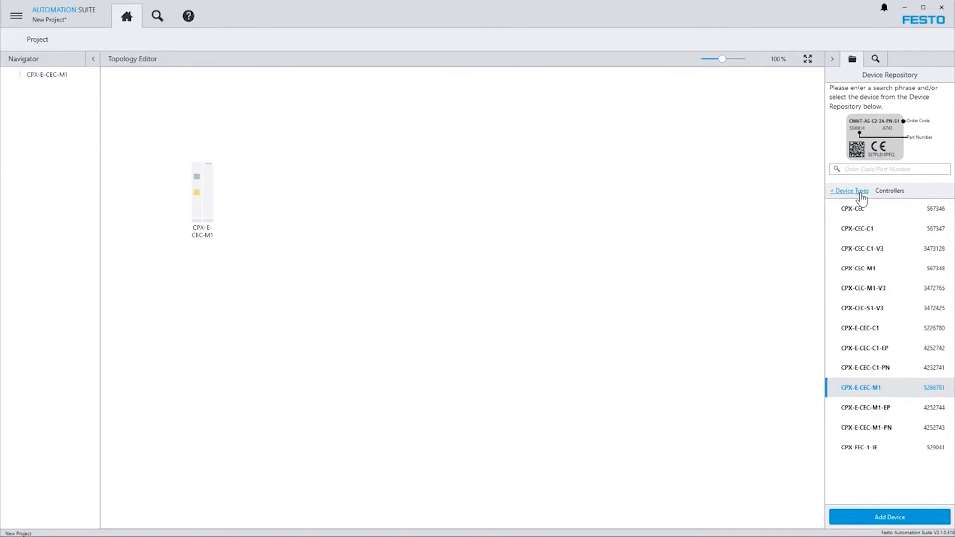
# Step: Add two Festo CMMT-AS-C4-3A-EC-S1 electric drives of the EtherCAT slave type to the topology
pyautogui.click(852, 191)
pyautogui.click(868, 238)
pyautogui.click(859, 327)
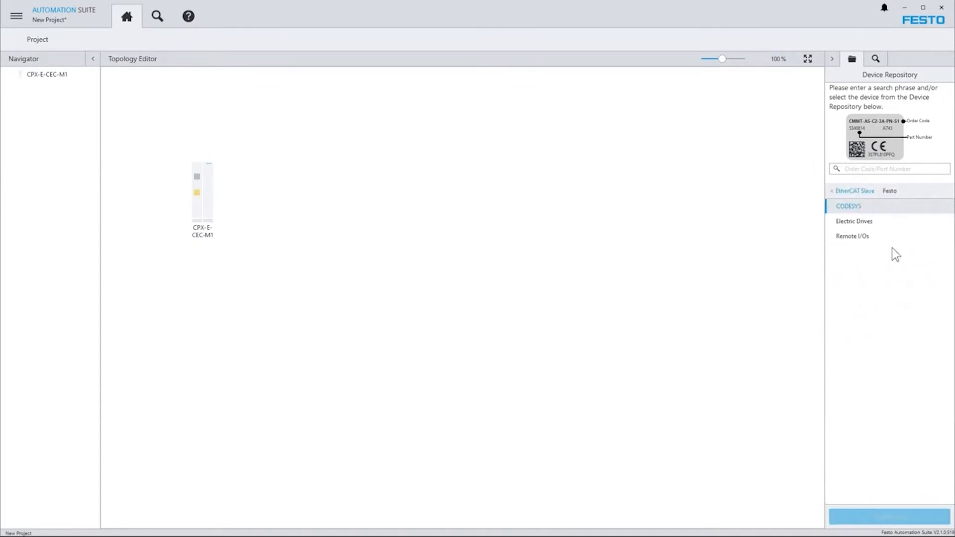
pyautogui.click(878, 222)
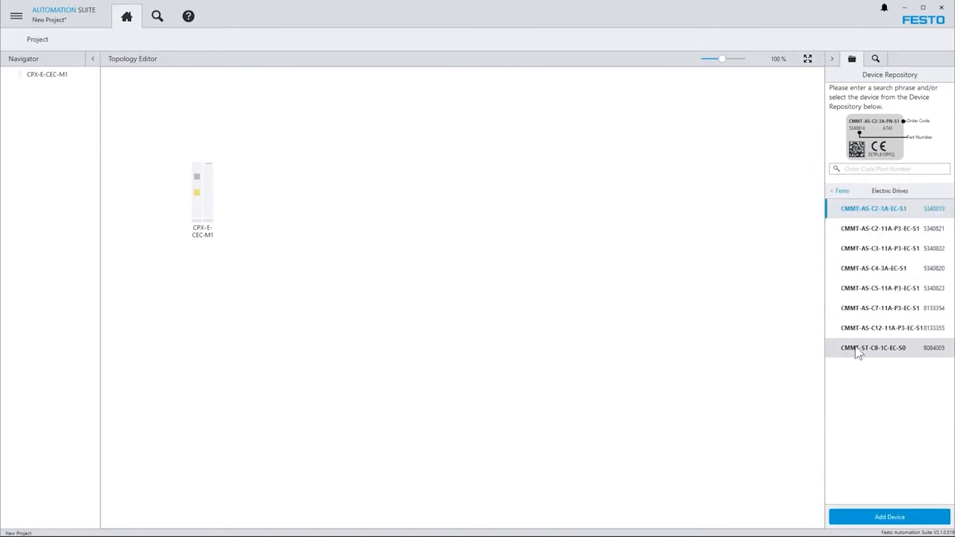
pyautogui.doubleClick(876, 270)
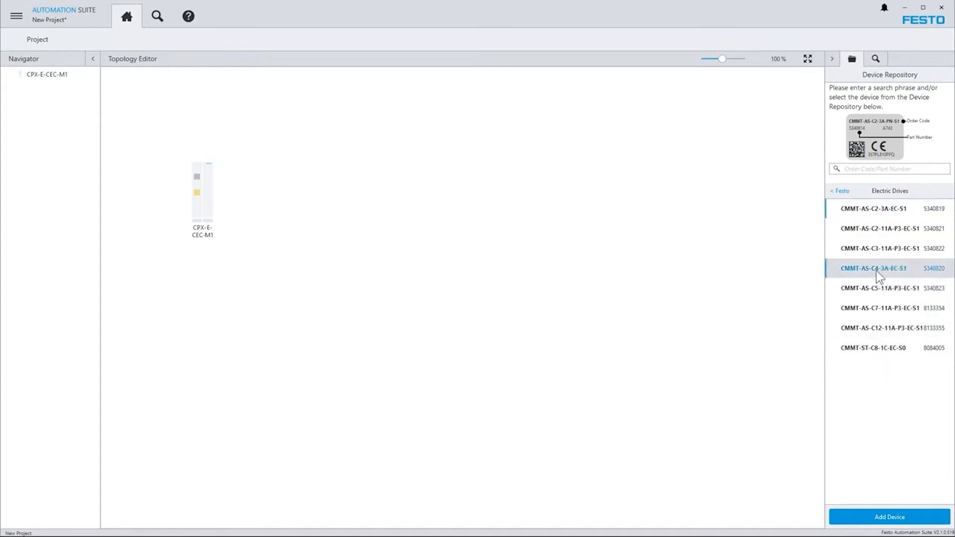
pyautogui.click(870, 517)
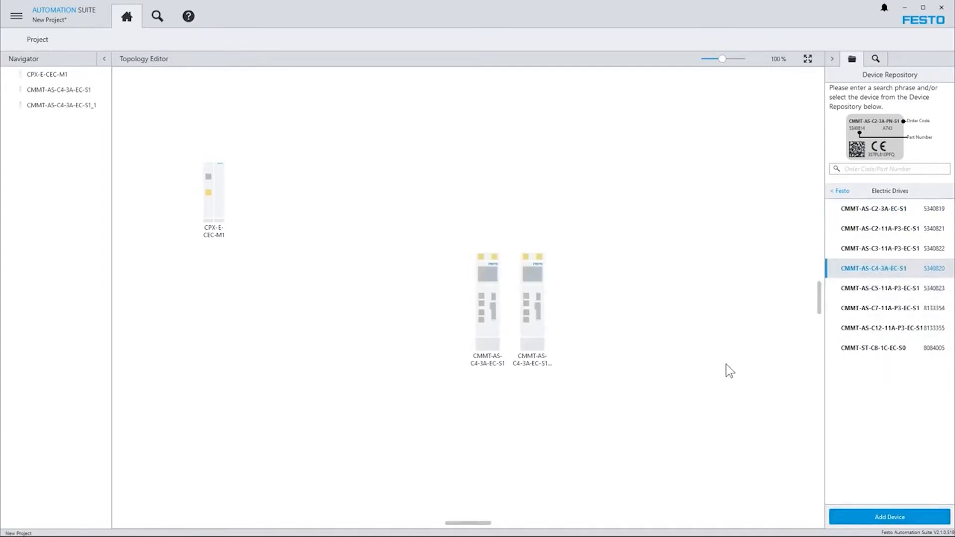
# Step: Place the controller beside the two drives and move all three devices together to the upper-left area of the topology
pyautogui.moveTo(209, 172); pyautogui.dragTo(428, 269)
pyautogui.moveTo(323, 183); pyautogui.dragTo(587, 372)
pyautogui.moveTo(522, 305); pyautogui.dragTo(375, 183)
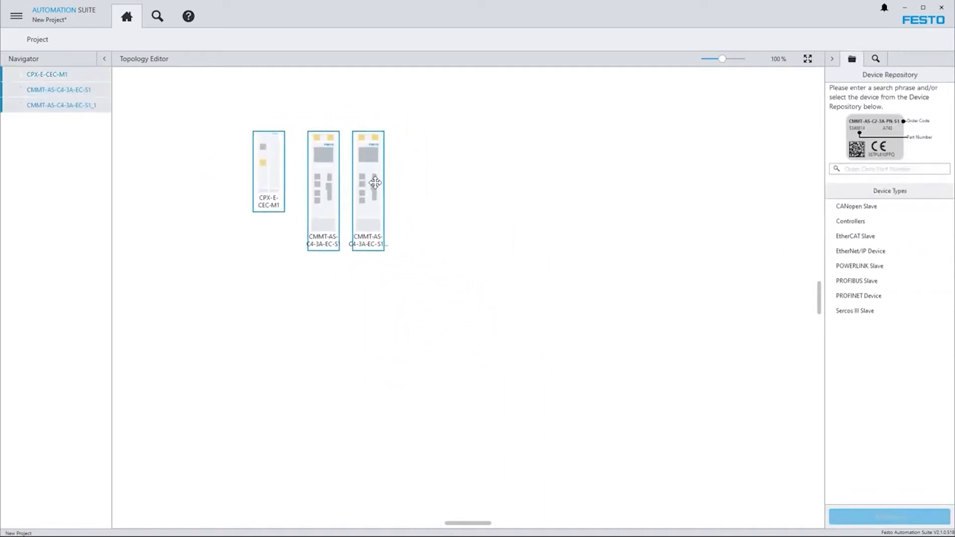
pyautogui.click(419, 207)
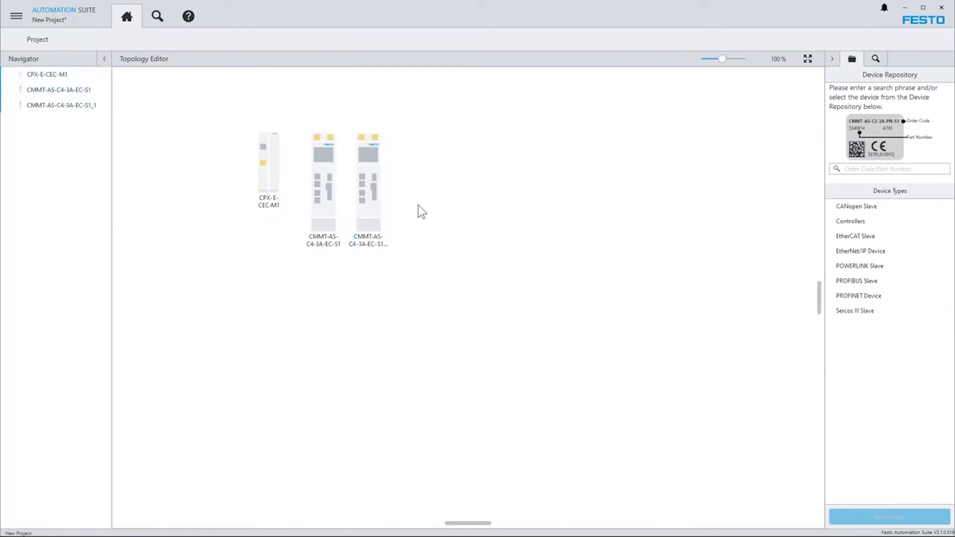
# Step: Open the second CMMT-AS-C4-3A-EC-S1 drive's plug-in, return to the project topology and close the plug-in
pyautogui.doubleClick(374, 185)
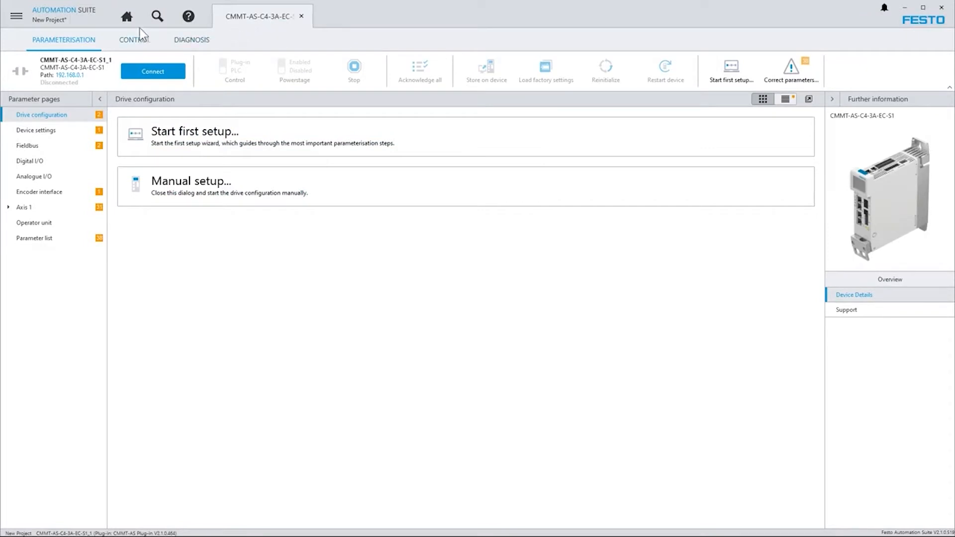
pyautogui.click(125, 20)
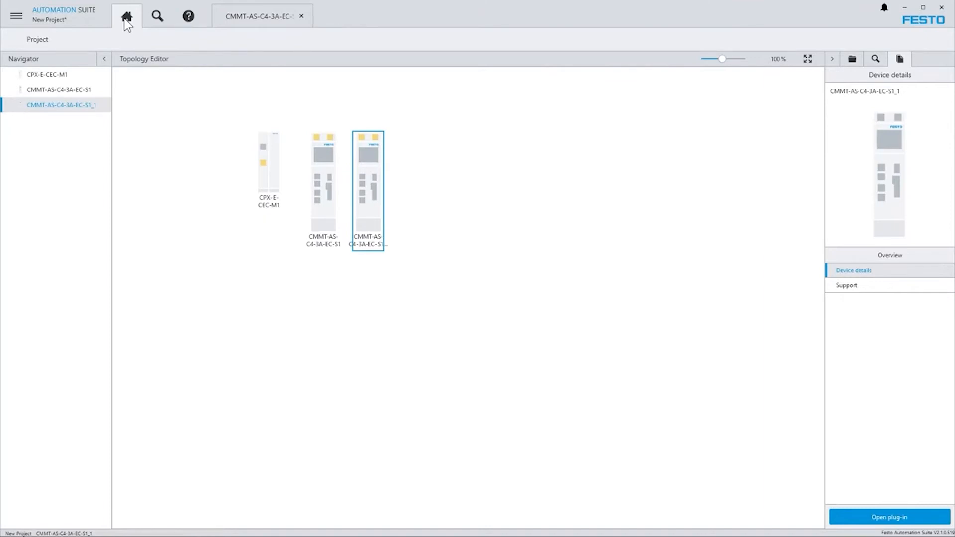
pyautogui.click(302, 16)
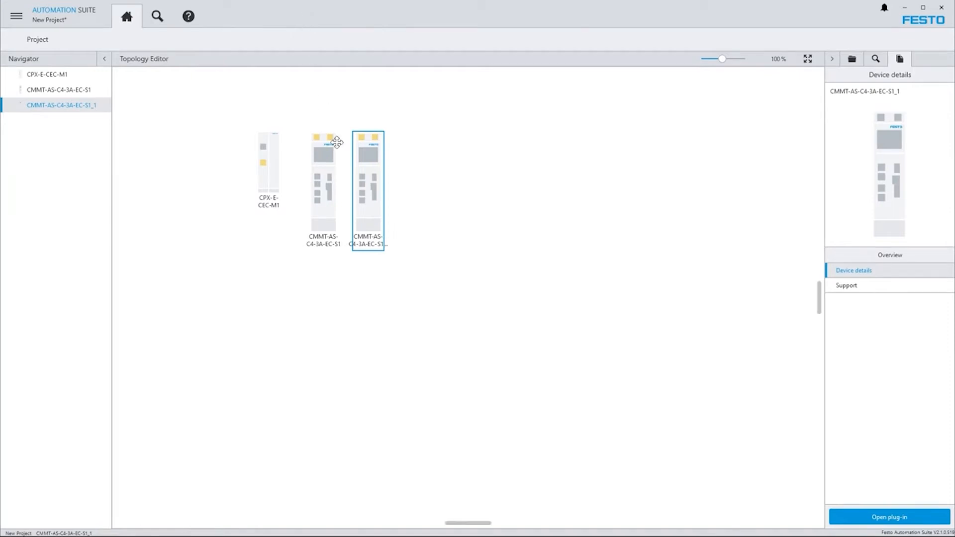
# Step: Reopen the second drive's plug-in from the topology, go back to the project view and bring it up again through the navigator
pyautogui.doubleClick(367, 181)
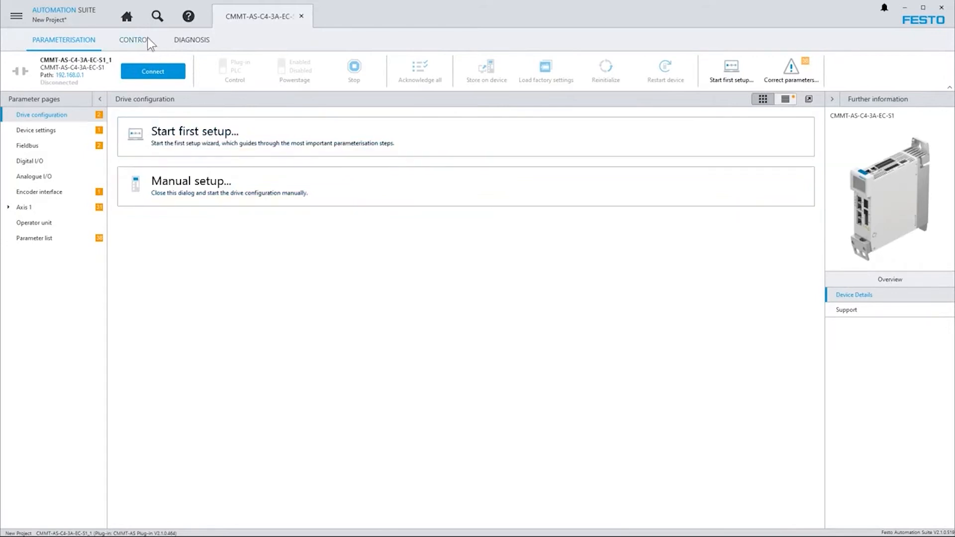
pyautogui.click(127, 16)
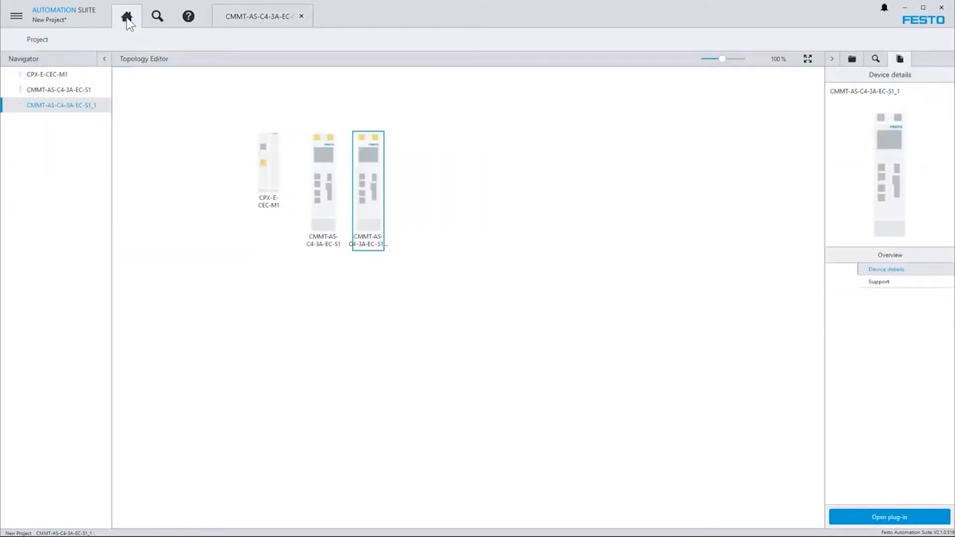
pyautogui.doubleClick(74, 104)
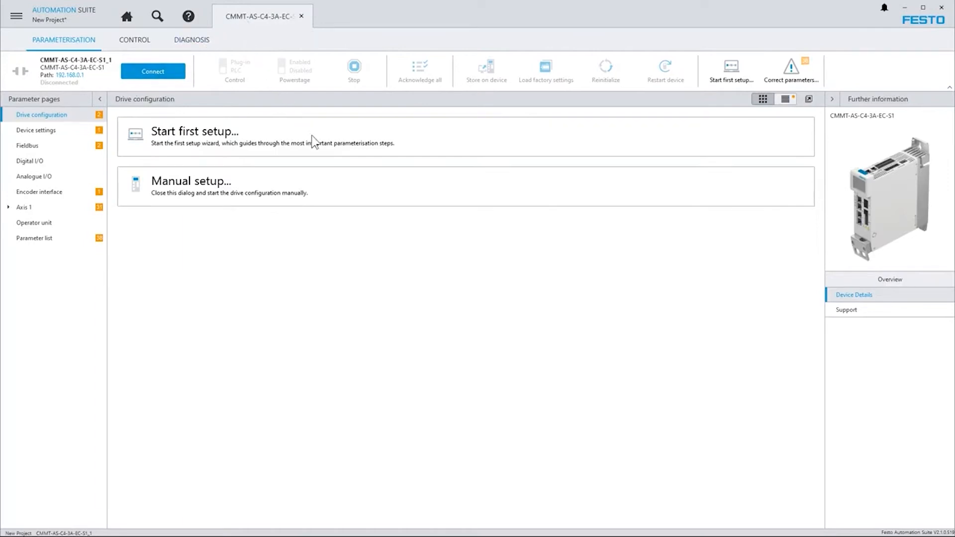
# Step: Detach the second drive's plug-in into its own window and dock it back into the main window
pyautogui.moveTo(256, 144)
pyautogui.mouseDown()
pyautogui.moveTo(314, 154)
pyautogui.moveTo(254, 154)
pyautogui.mouseUp()
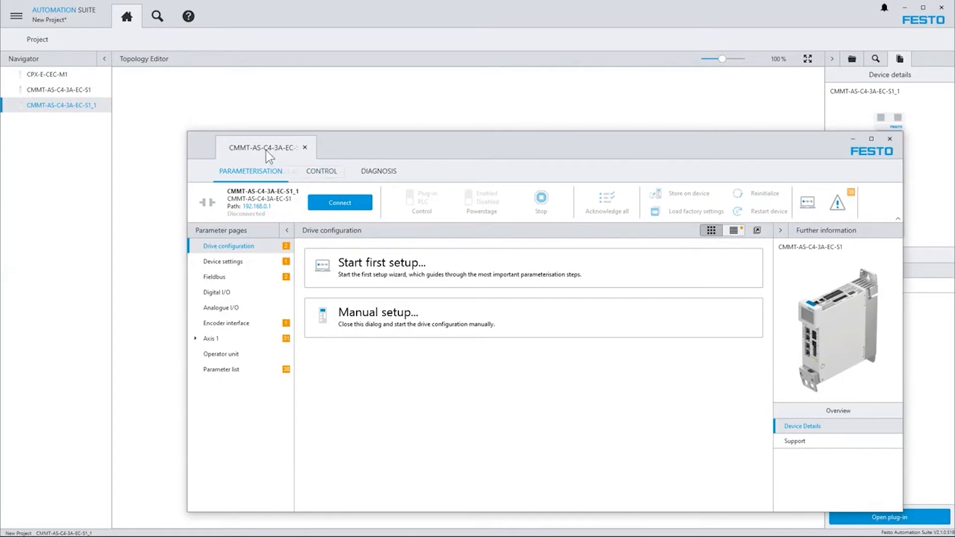
pyautogui.moveTo(261, 149); pyautogui.dragTo(235, 16)
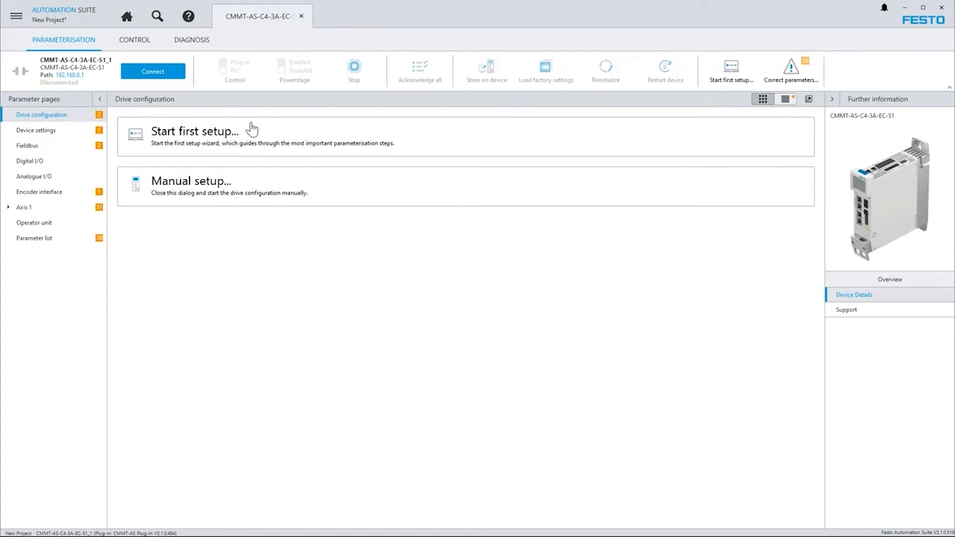
# Step: Close the current project without saving it
pyautogui.click(18, 19)
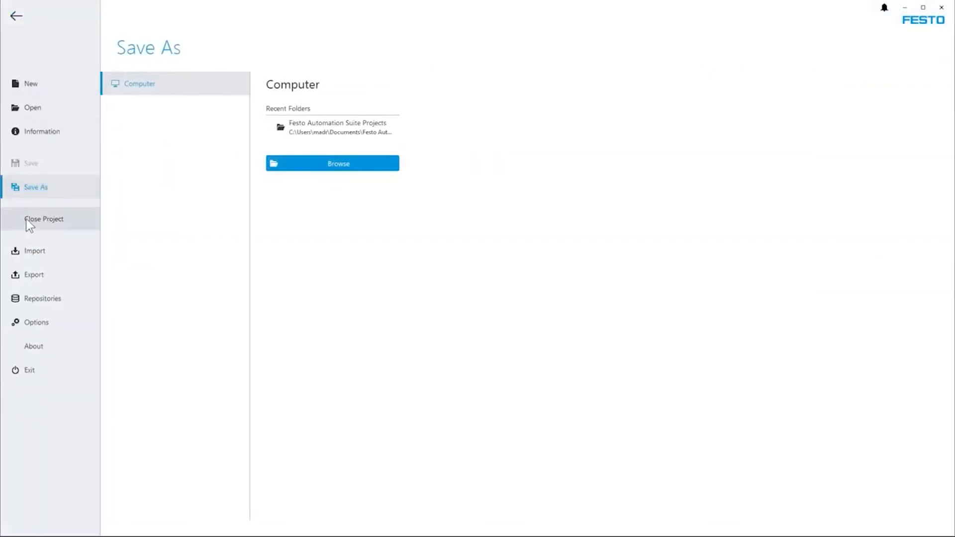
pyautogui.click(38, 226)
pyautogui.click(543, 305)
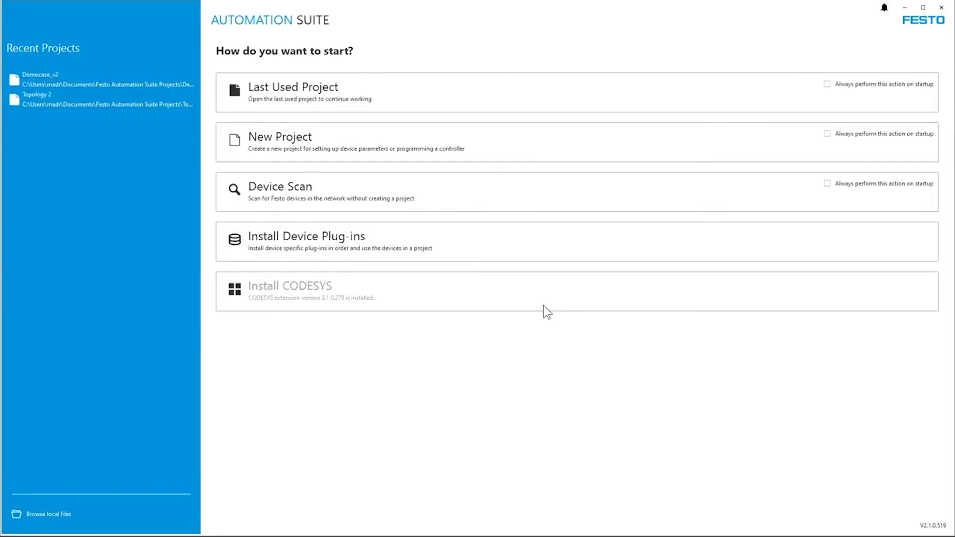
# Step: Scan the network for Festo devices and view the network settings of the CPX-E-CEC-M1-PN controller
pyautogui.click(491, 205)
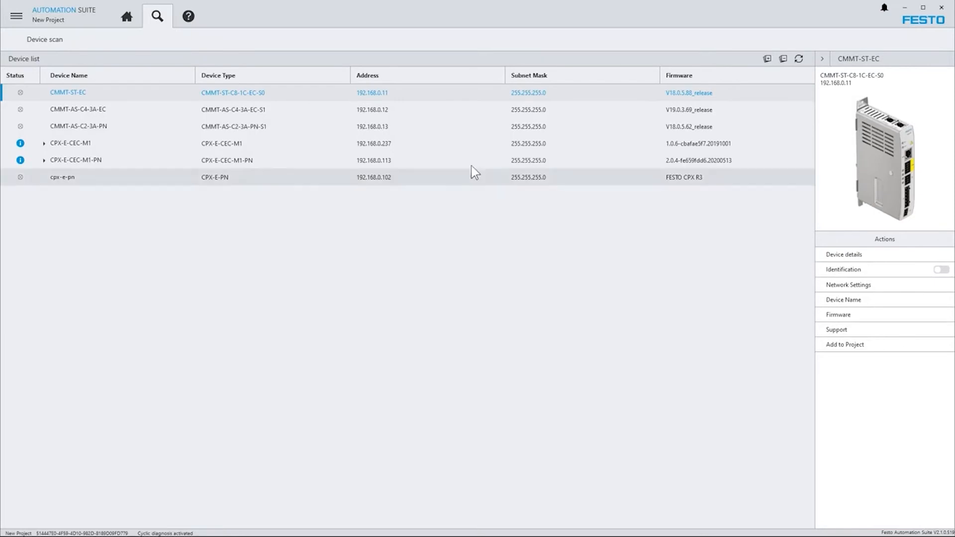
pyautogui.click(408, 160)
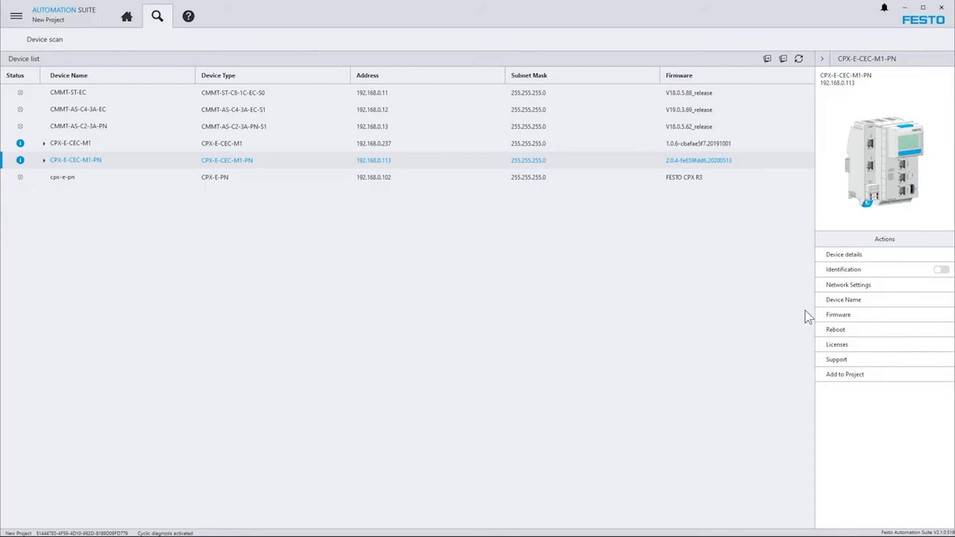
pyautogui.click(844, 284)
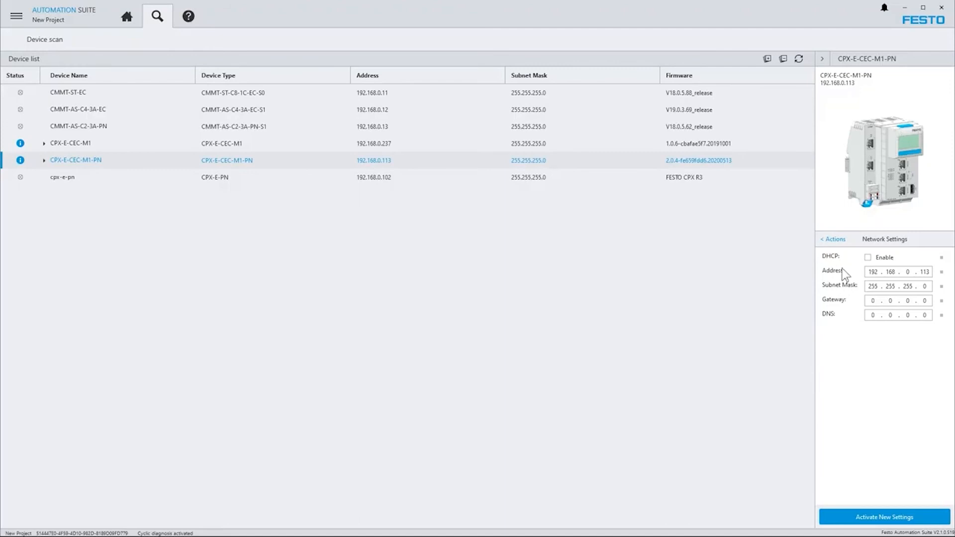
pyautogui.click(830, 239)
# Step: View the available firmware packages and the device name setting of the CPX-E-CEC-M1-PN controller
pyautogui.click(852, 315)
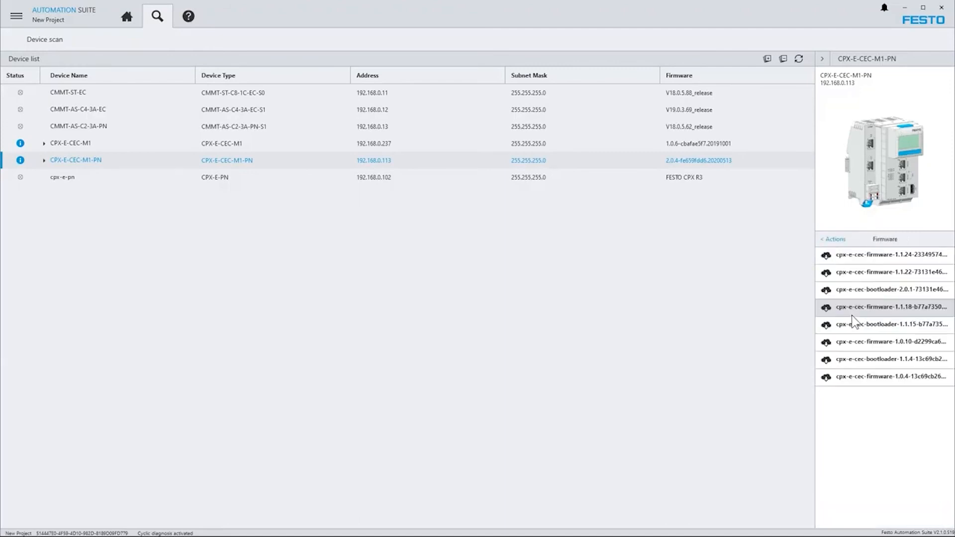
pyautogui.click(835, 240)
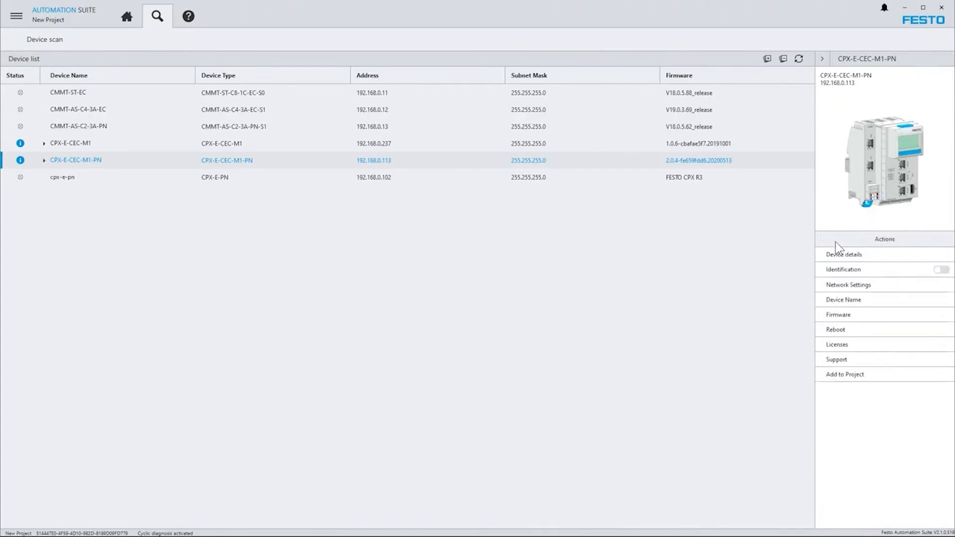
pyautogui.click(859, 299)
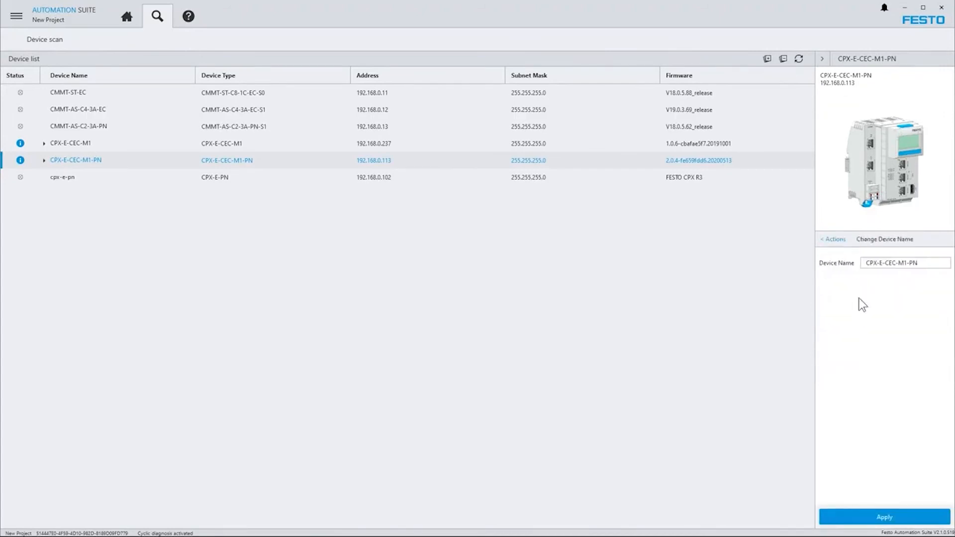
pyautogui.click(837, 241)
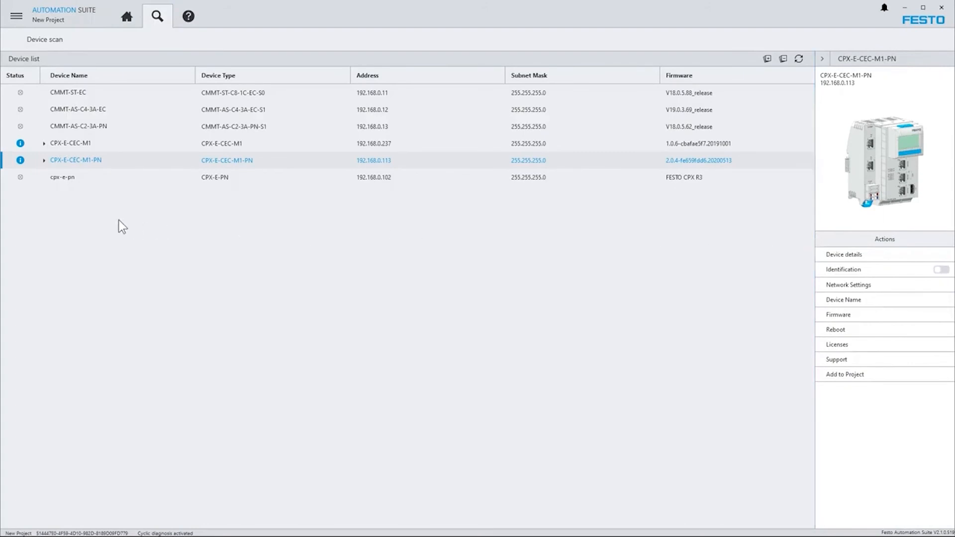
# Step: Expand and collapse the modules under the CPX-E-CEC-M1-PN controller, and open the help topics overview
pyautogui.click(43, 160)
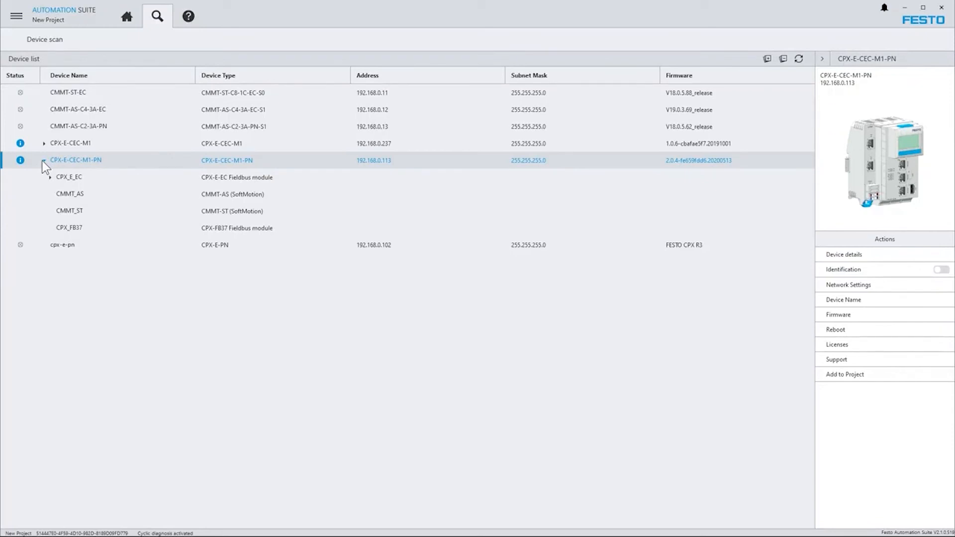
pyautogui.click(43, 161)
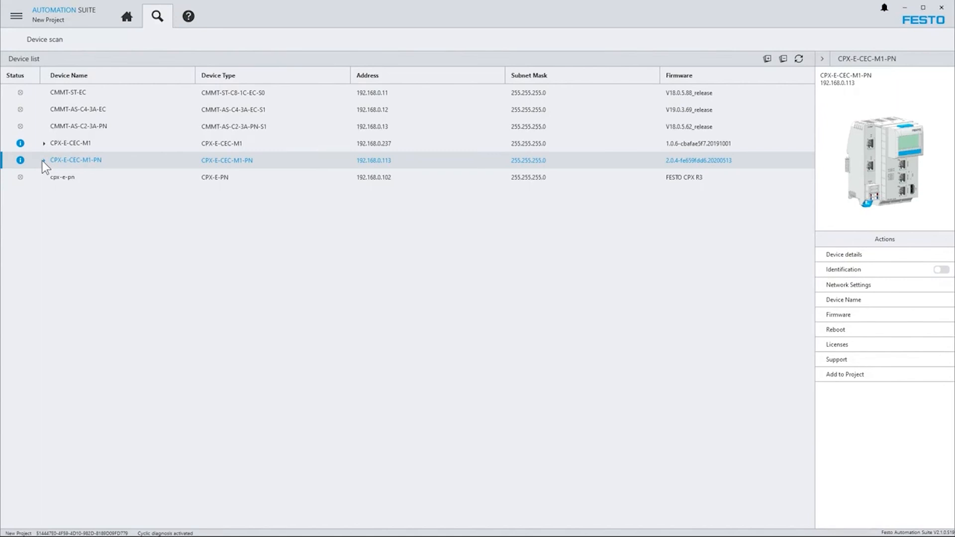
pyautogui.click(189, 18)
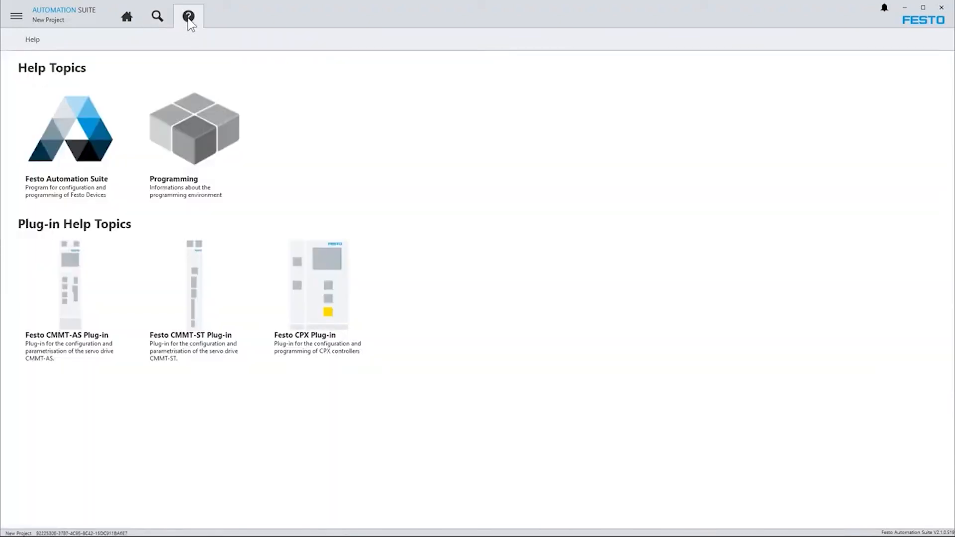